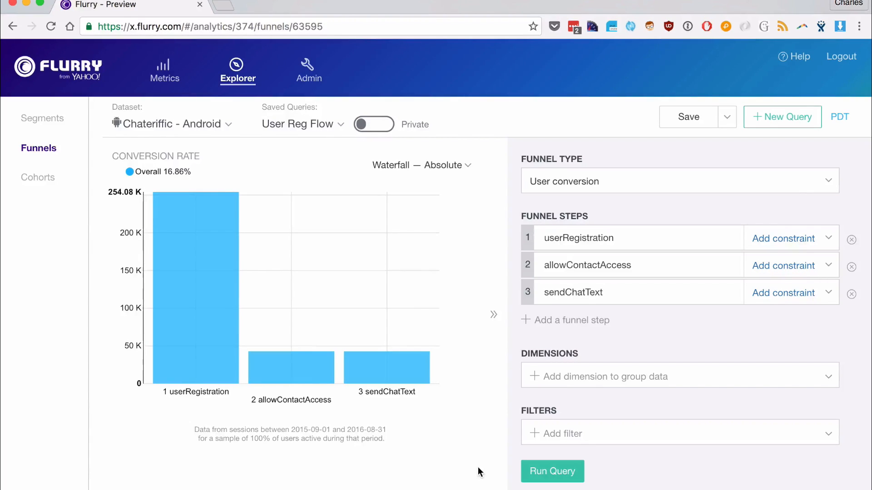
Examine the user counts and conversion percentages of the three funnel steps in the chart
mouse_move(218, 305)
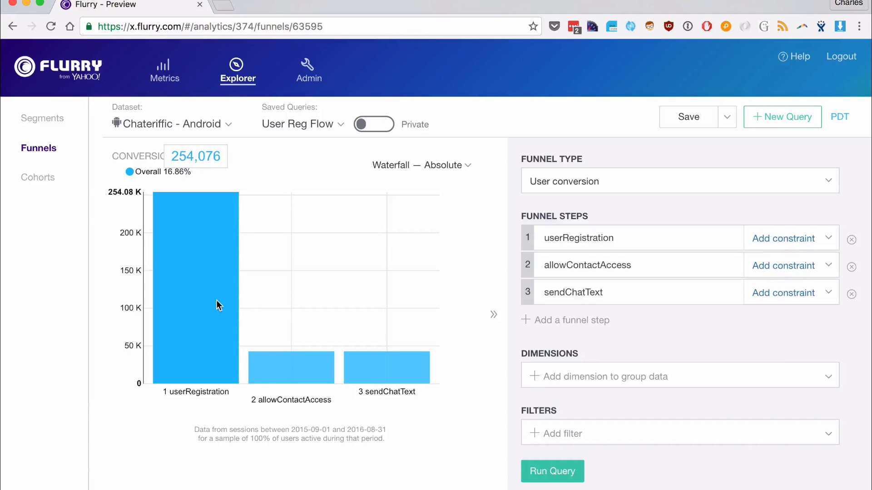
mouse_move(300, 370)
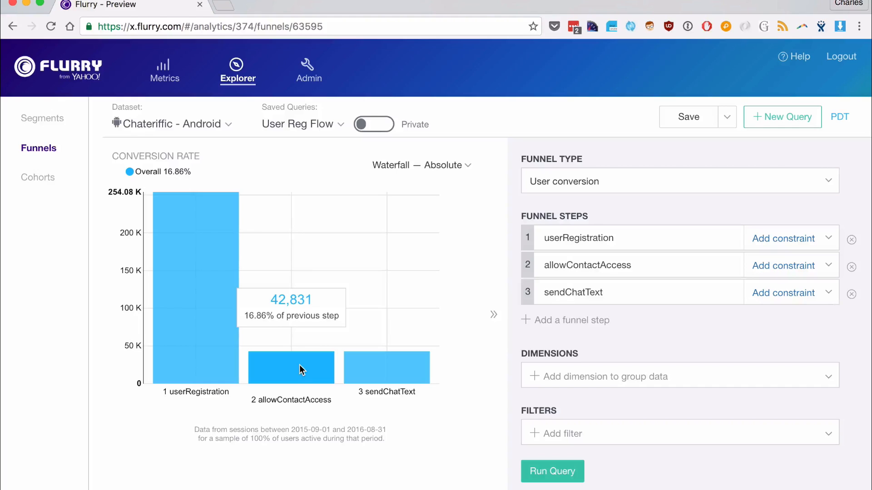
mouse_move(394, 379)
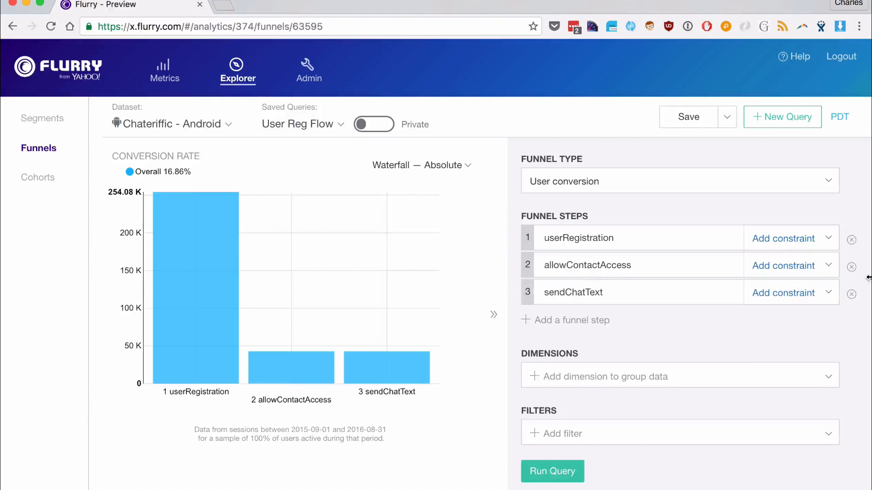
Add a "Time since last step" constraint to the allowContactAccess funnel step
left_click(822, 241)
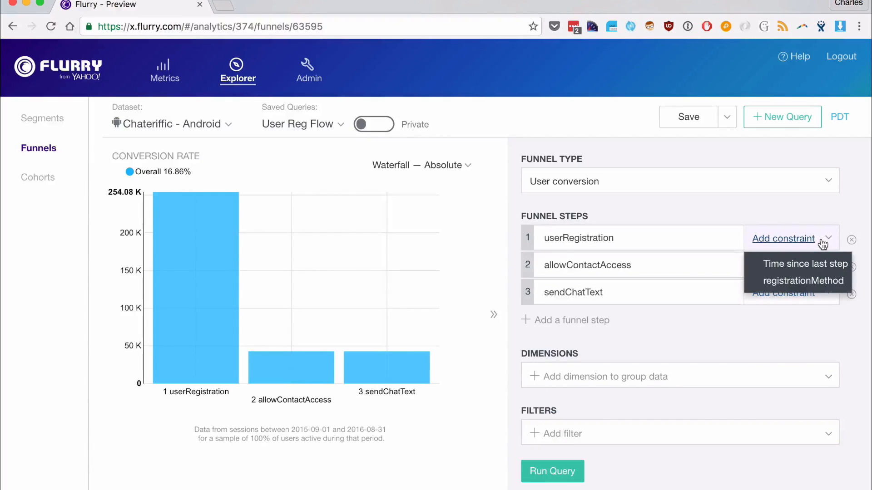
left_click(814, 211)
left_click(817, 267)
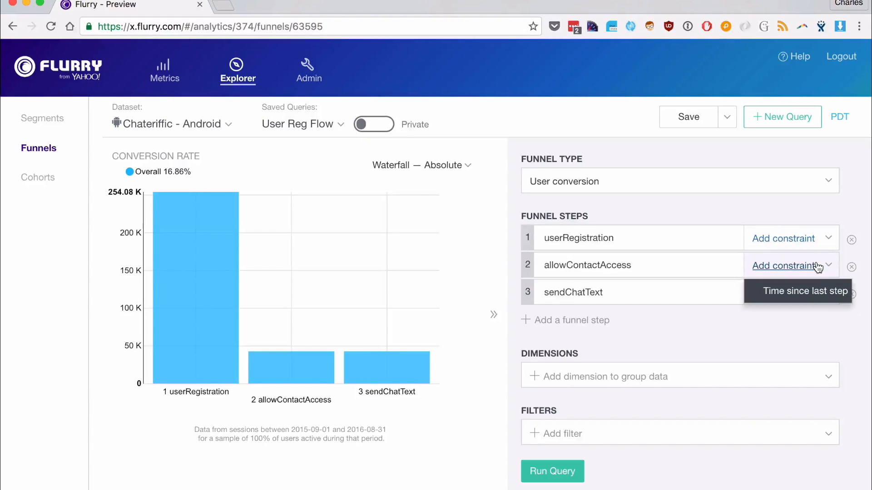
left_click(808, 295)
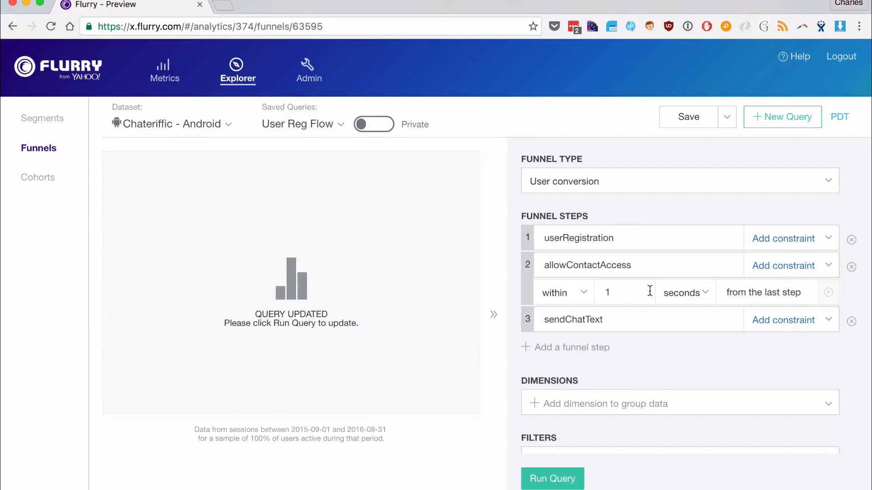
Set the allowContactAccess time constraint to between 1 and 2 seconds and run the funnel query
left_click(693, 298)
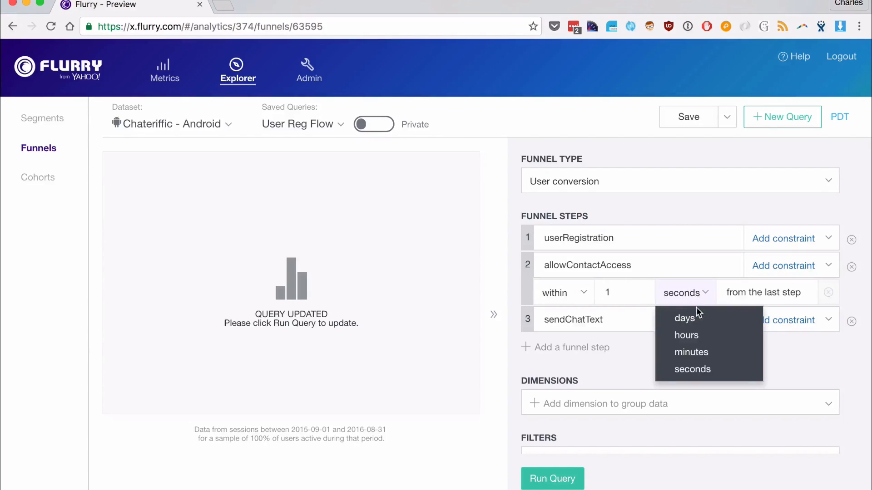
left_click(633, 287)
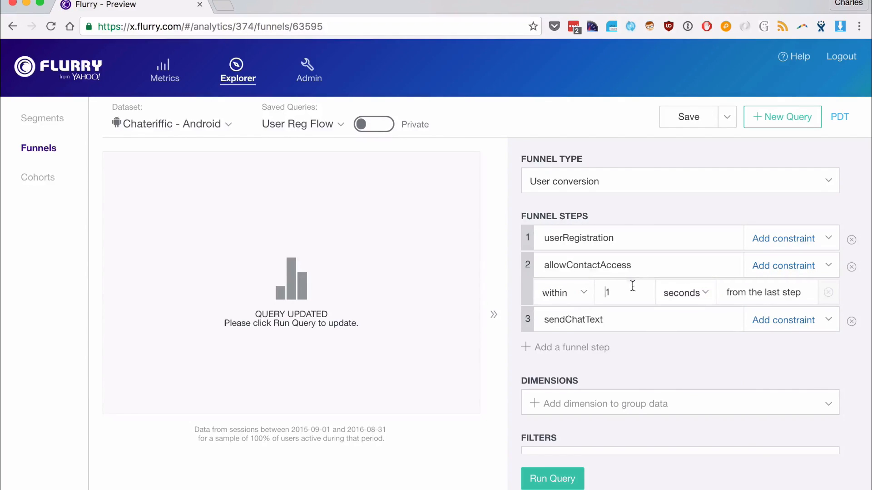
left_click(582, 296)
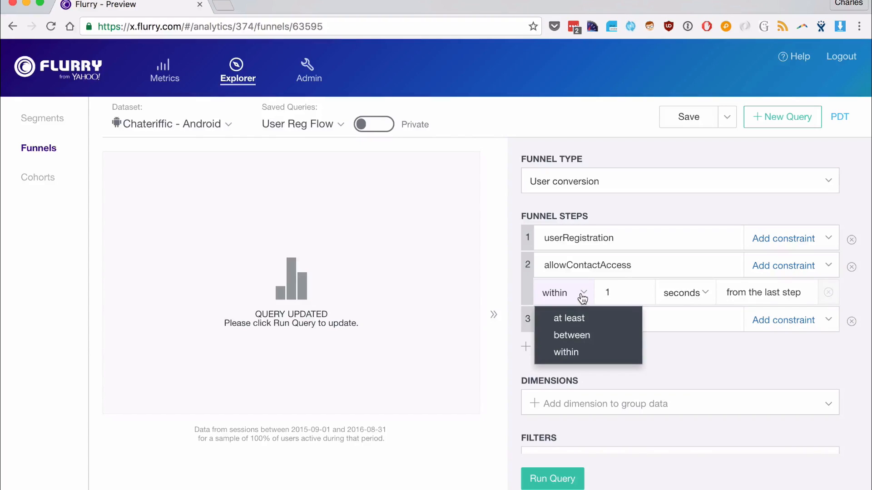
left_click(585, 336)
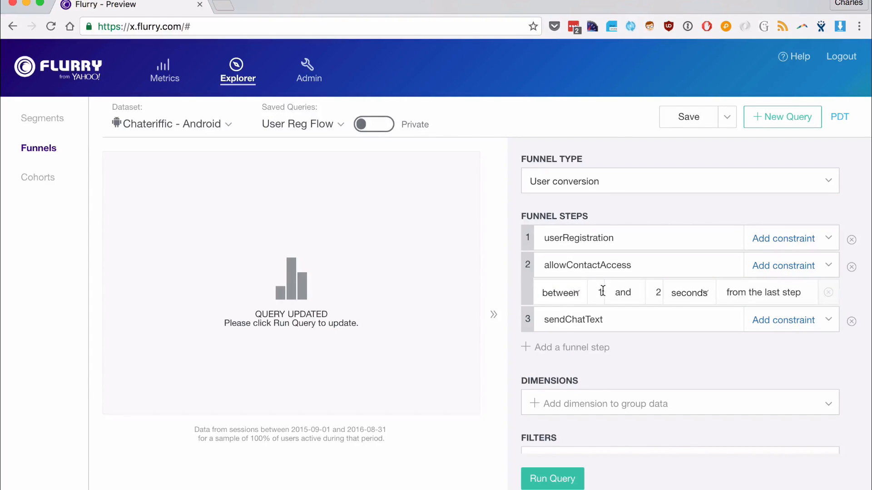
left_click(710, 298)
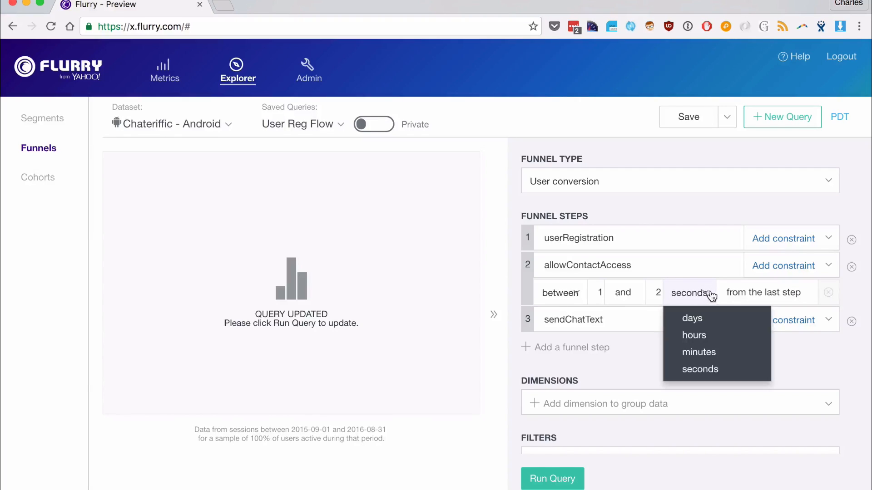
left_click(711, 296)
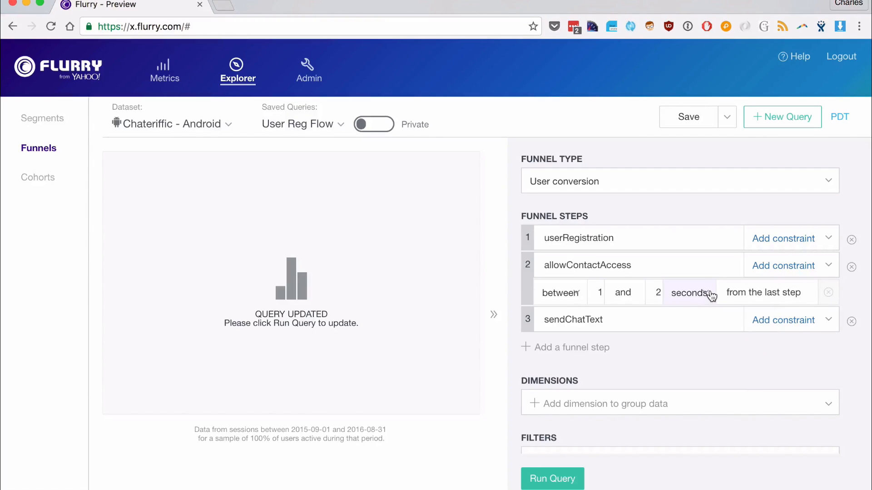
left_click(602, 294)
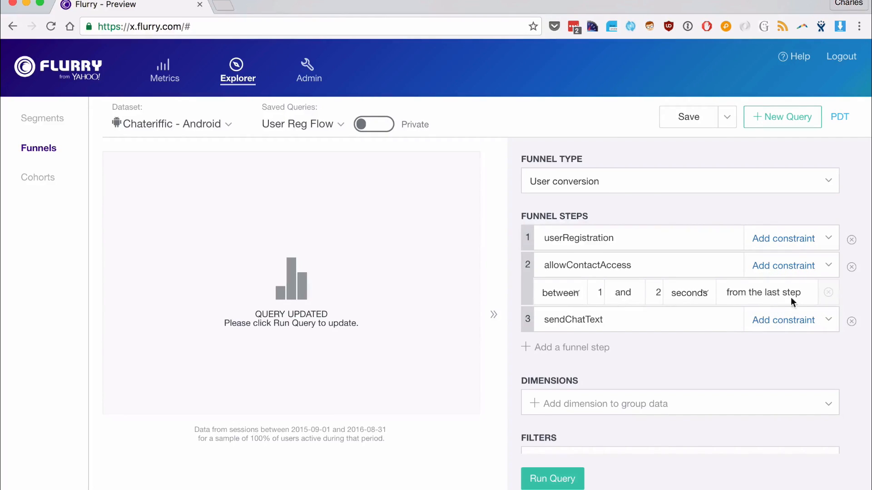
left_click(564, 480)
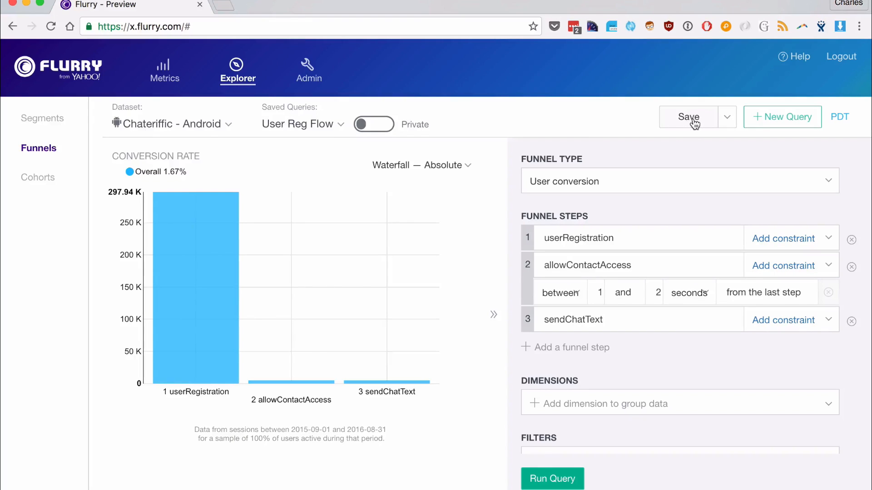
left_click(727, 119)
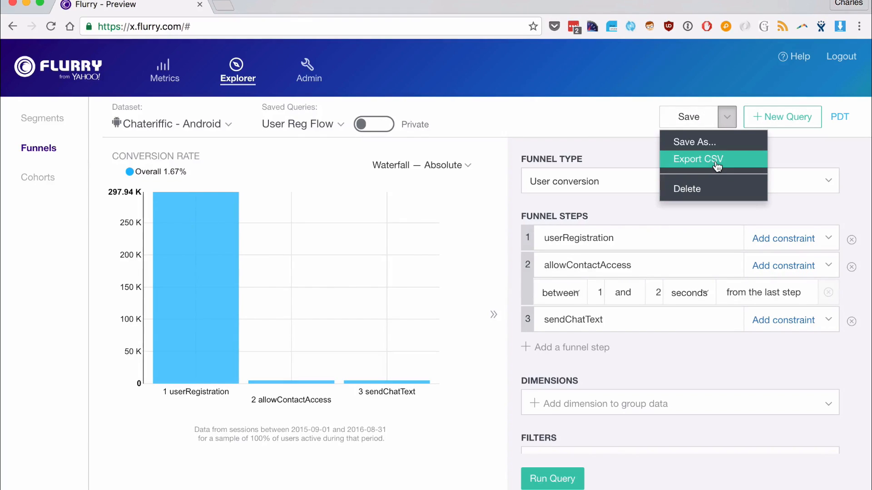
left_click(727, 120)
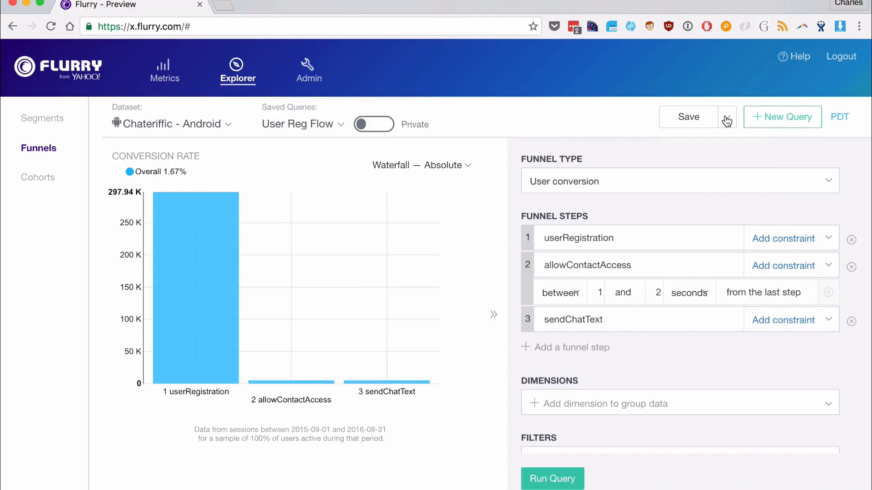
scroll(381, 340, "up", 1)
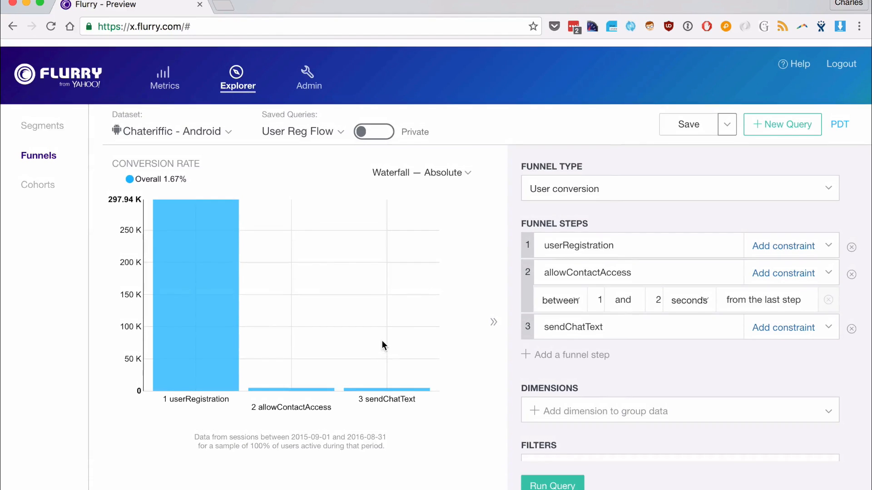
scroll(386, 347, "down", 1)
Try out an Install Date/Time filter on the funnel query and remove it again
scroll(540, 400, "down", 2)
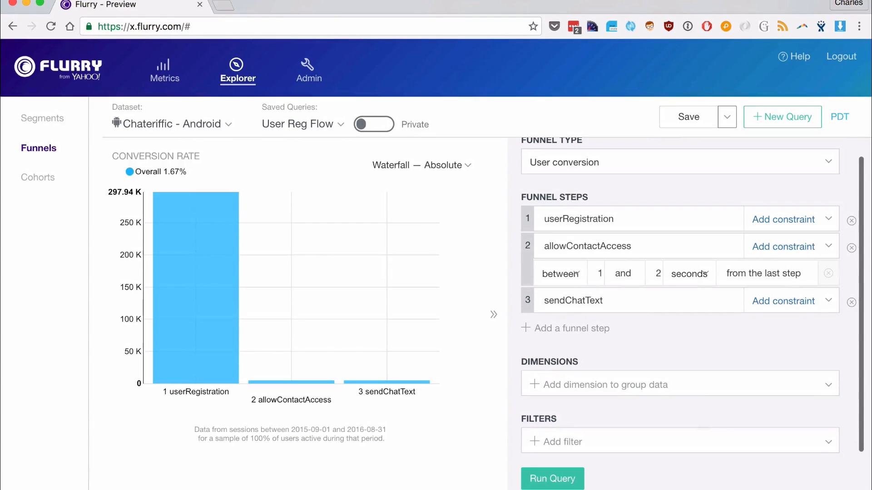
left_click(684, 440)
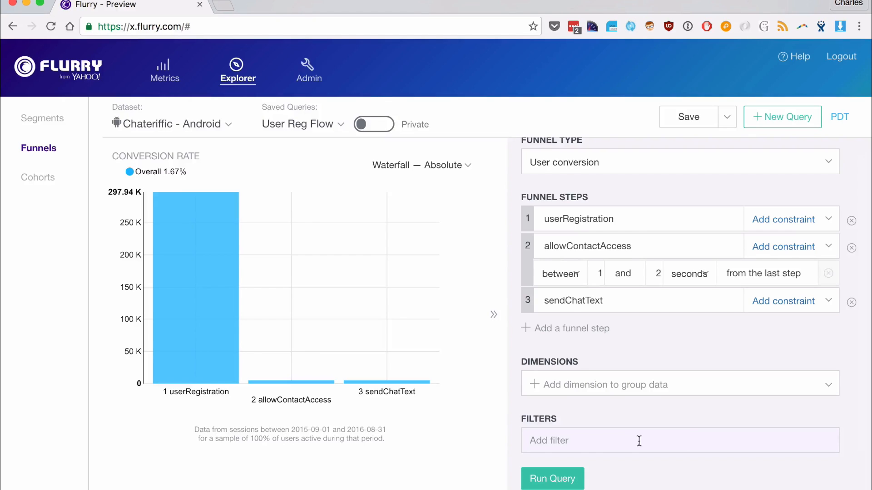
left_click(603, 441)
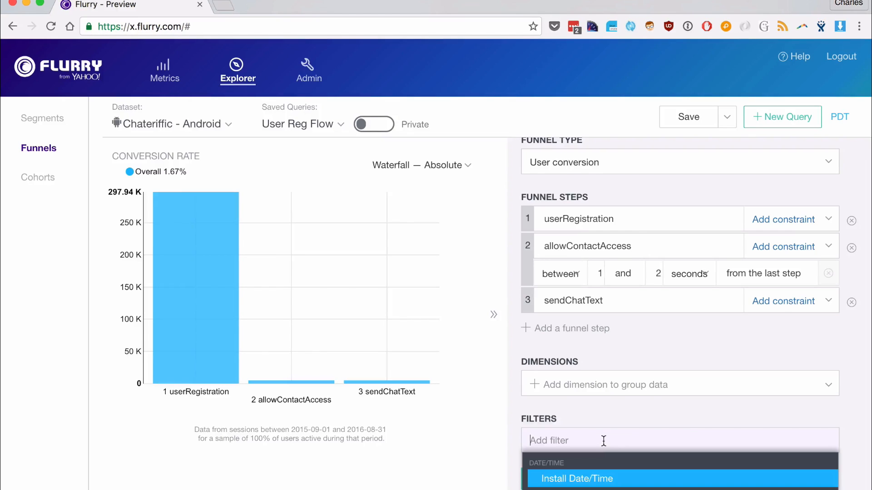
left_click(600, 480)
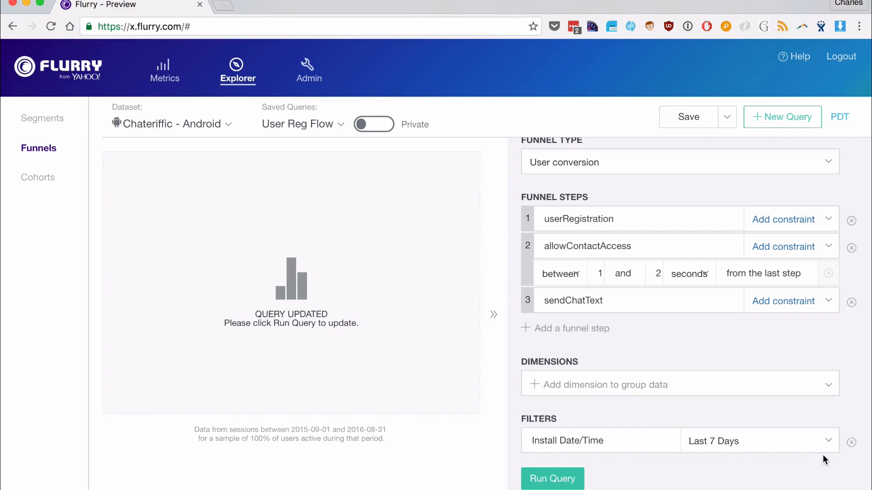
left_click(849, 443)
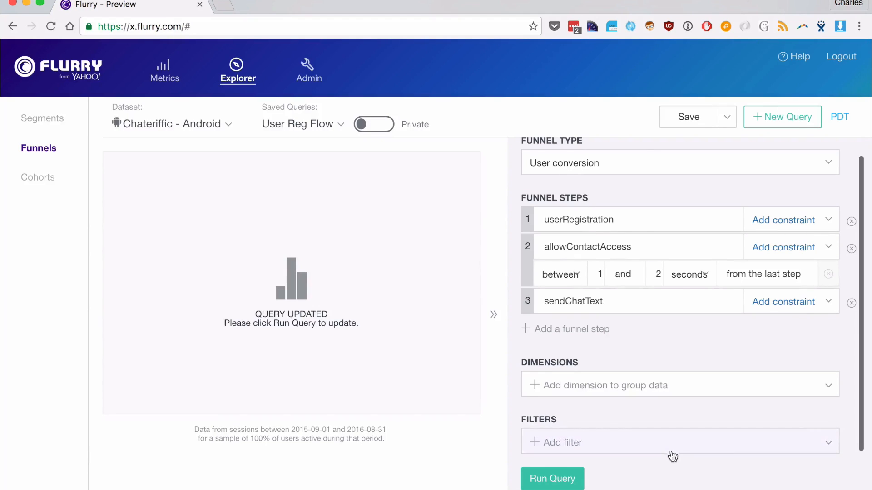
Browse the filter options available for the funnel query, from date and demographic to technical ones
left_click(610, 442)
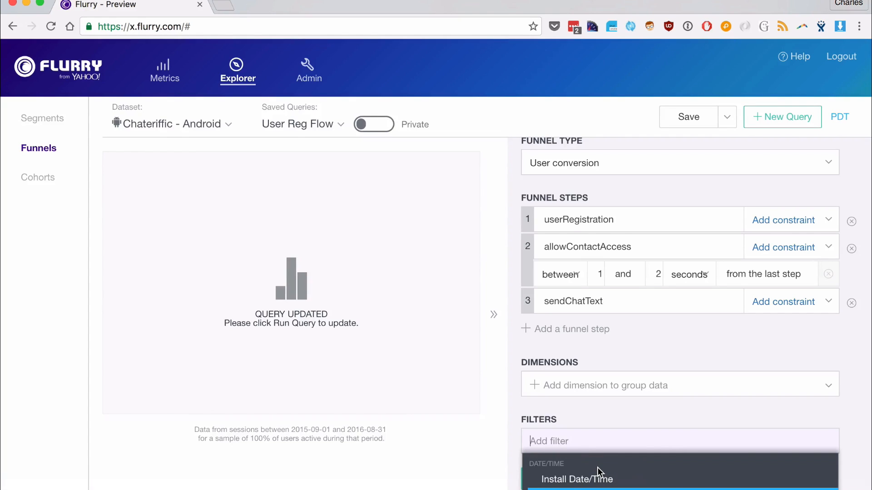
scroll(598, 470, "down", 2)
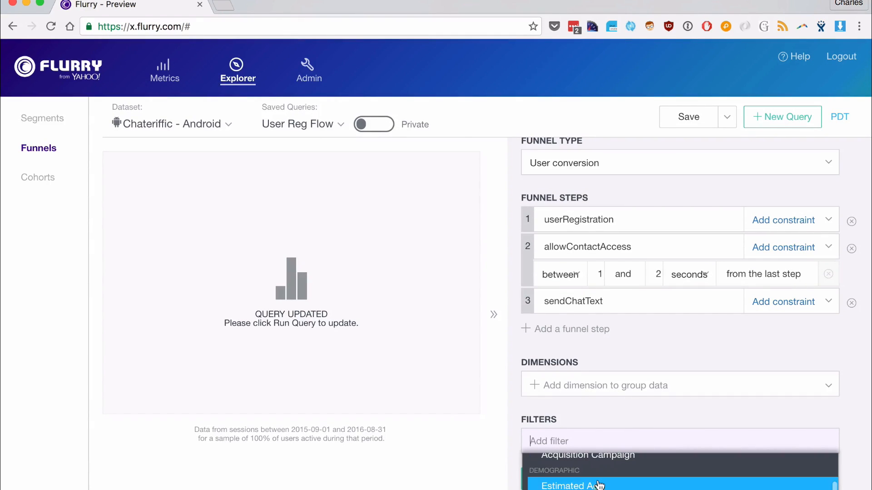
scroll(598, 485, "down", 3)
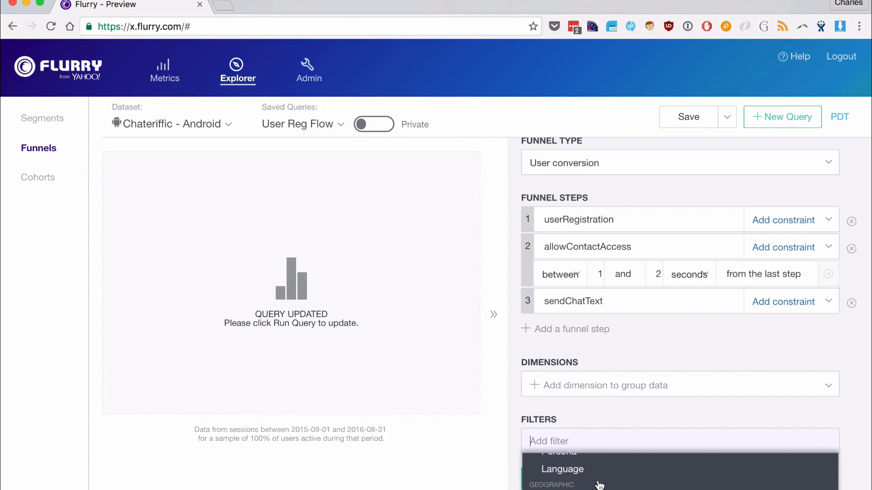
scroll(598, 485, "down", 4)
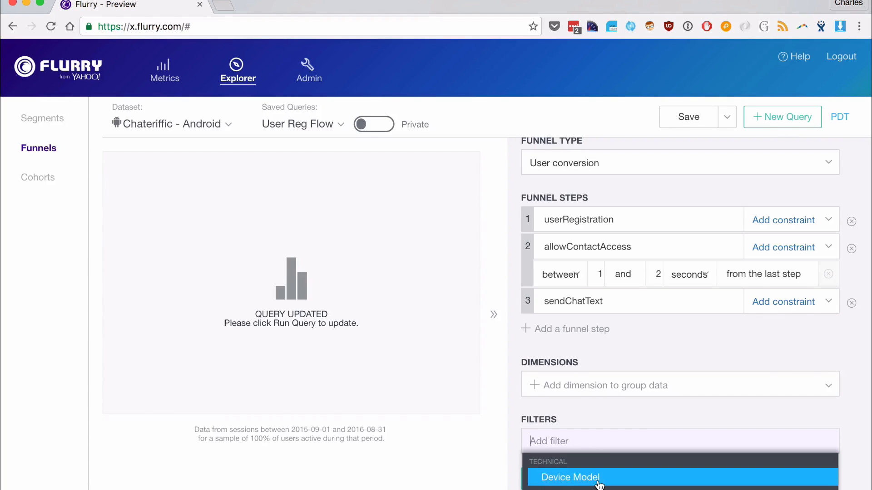
scroll(599, 485, "down", 3)
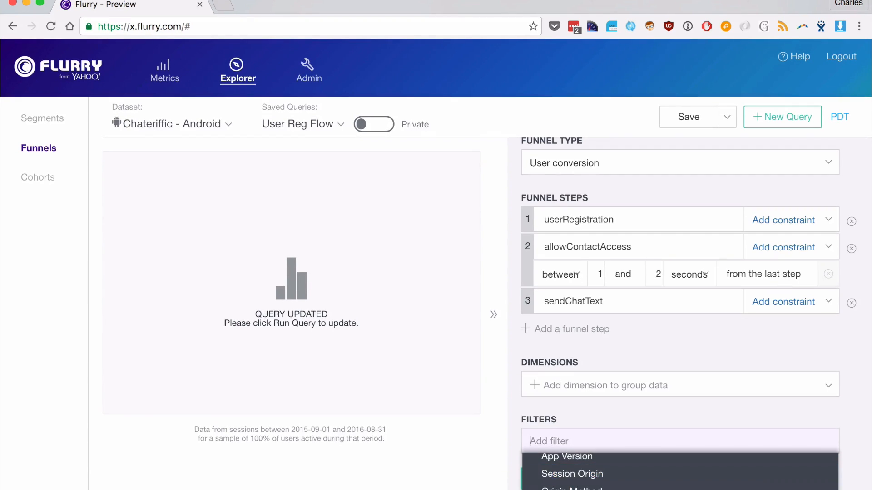
scroll(591, 483, "up", 2)
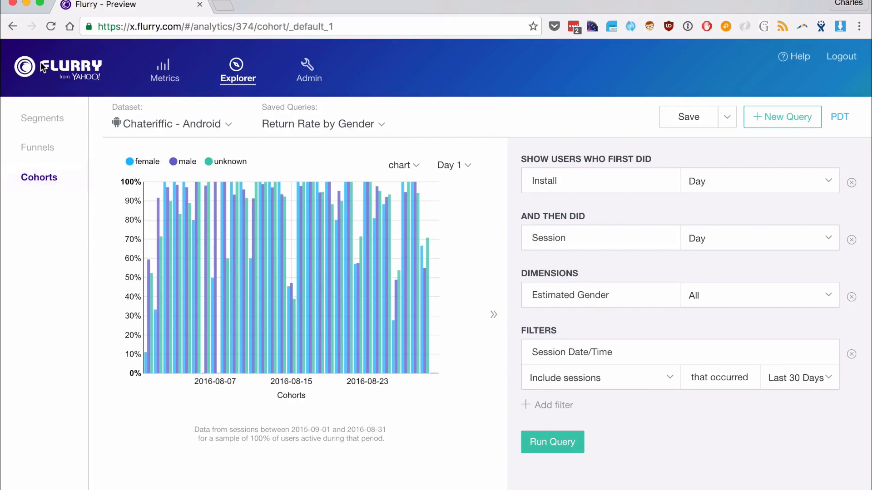
Review which return days can be shown in the Return Rate by Gender cohort chart
left_click(467, 172)
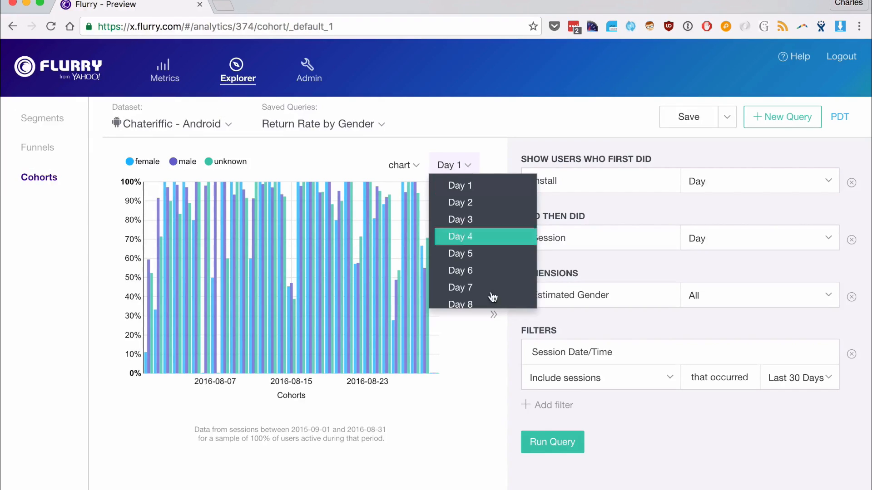
scroll(474, 260, "down", 10)
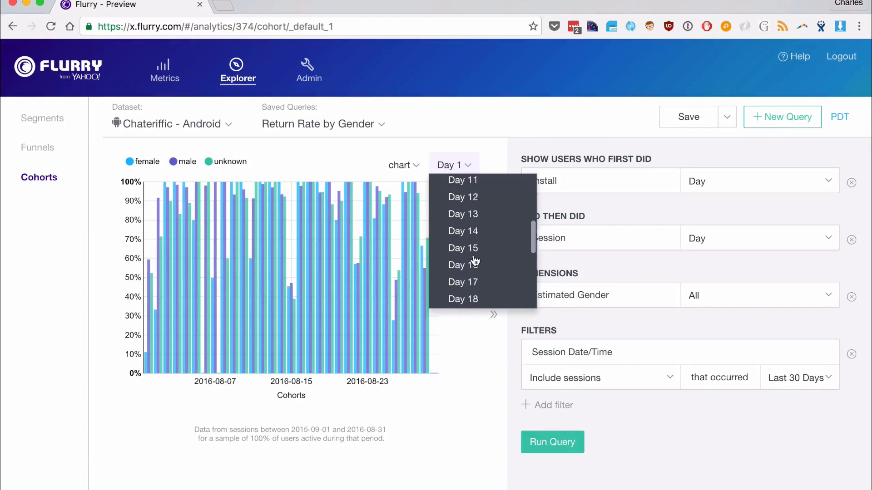
scroll(474, 260, "up", 10)
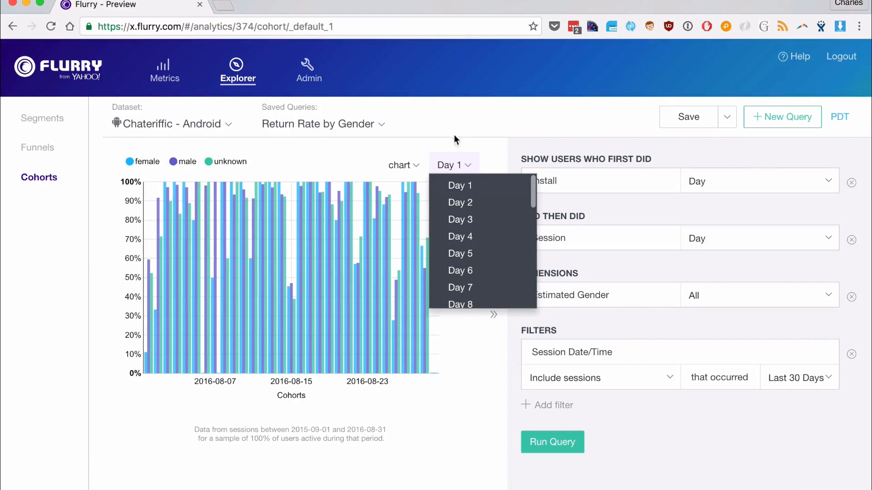
left_click(468, 169)
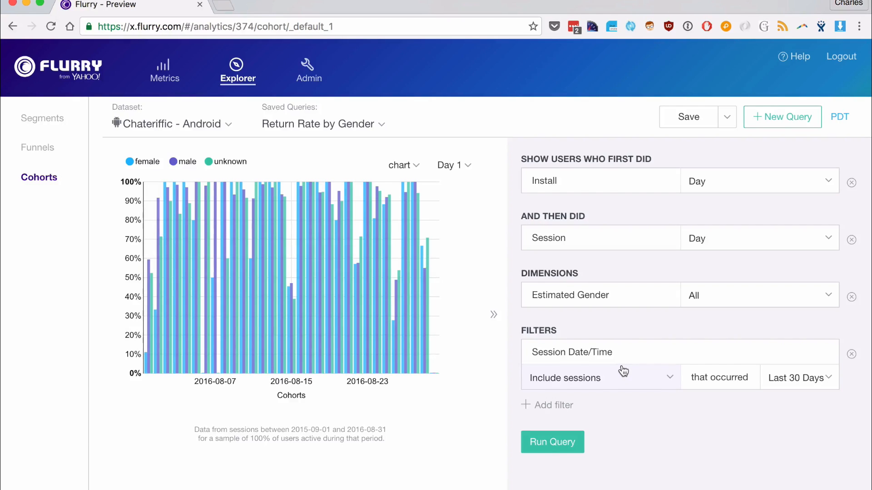
Replace the Install trigger event of the cohort query with allowContactAccess
left_click(852, 184)
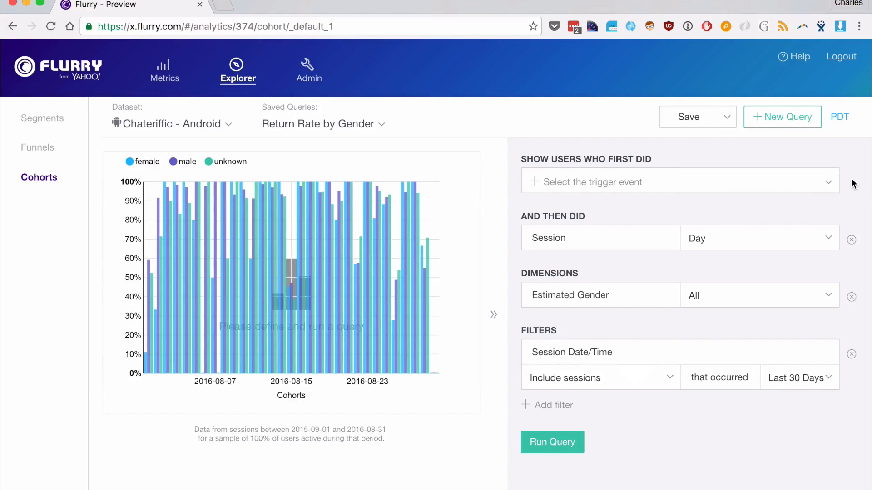
left_click(826, 186)
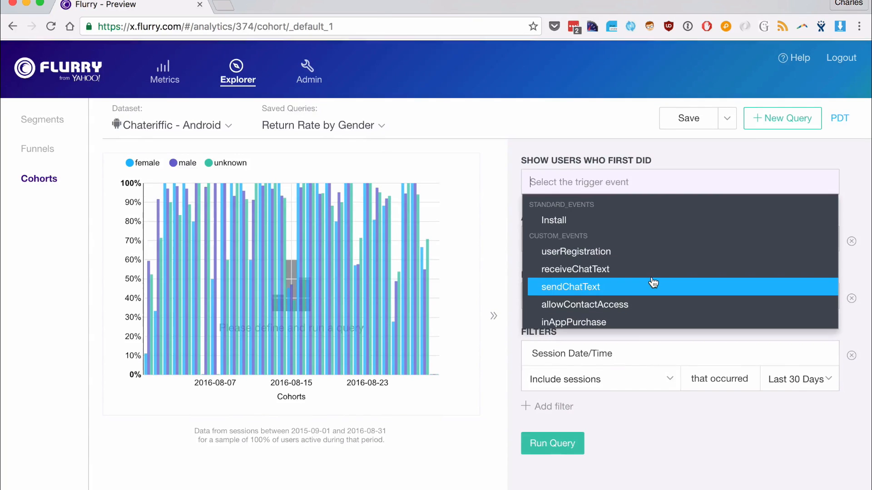
left_click(607, 308)
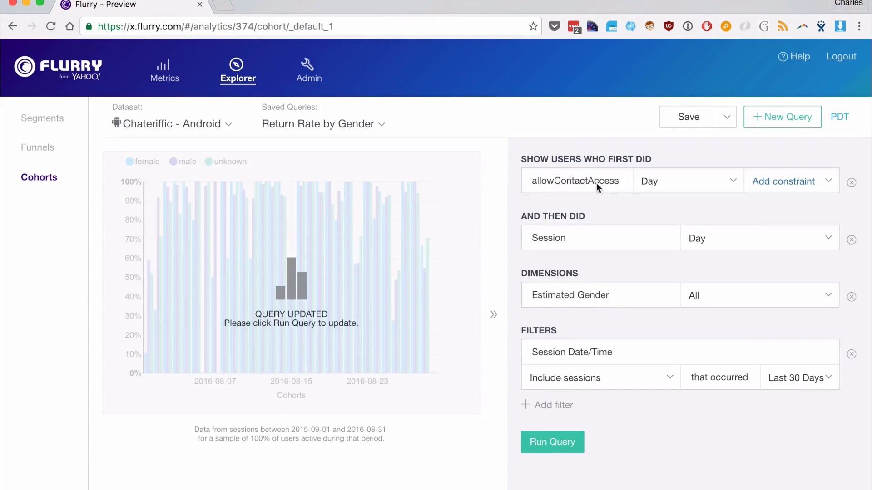
Replace the cohort query's second event, Session, with inAppPurchase and run the query
left_click(851, 239)
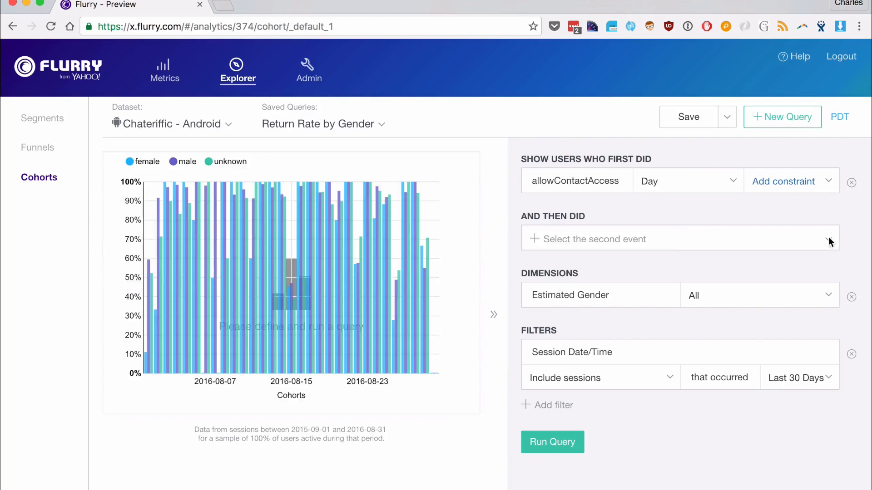
left_click(661, 241)
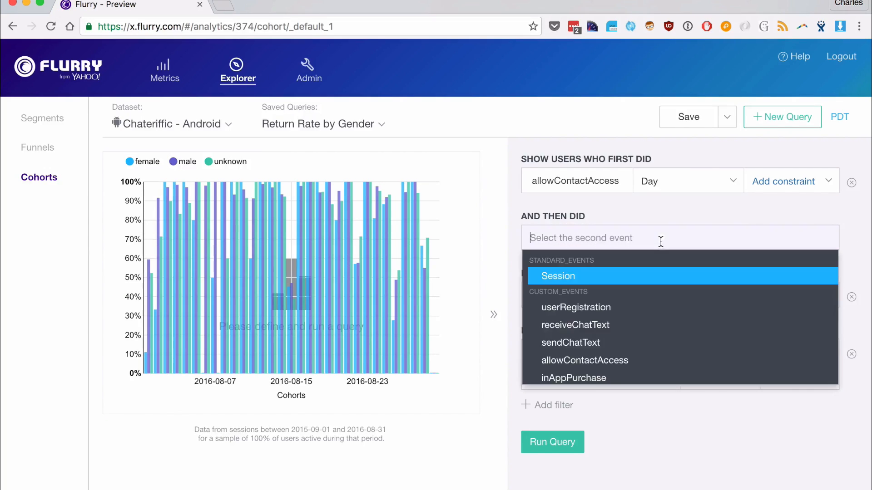
left_click(597, 379)
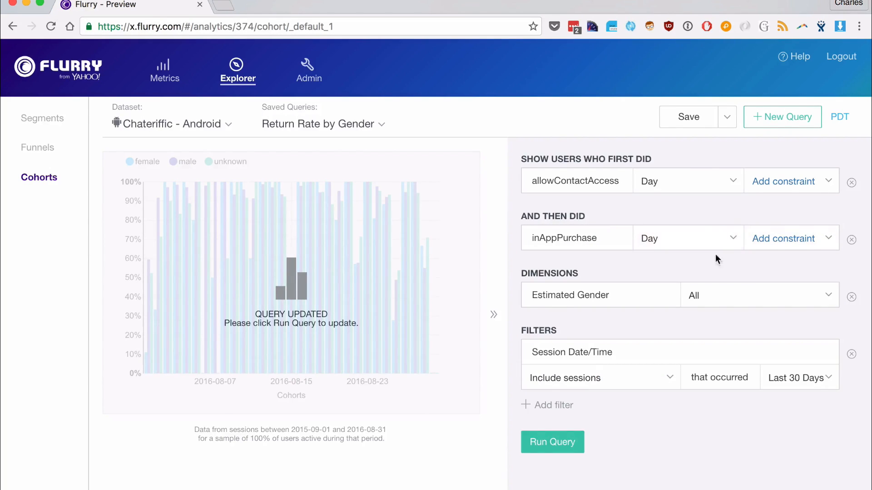
left_click(556, 448)
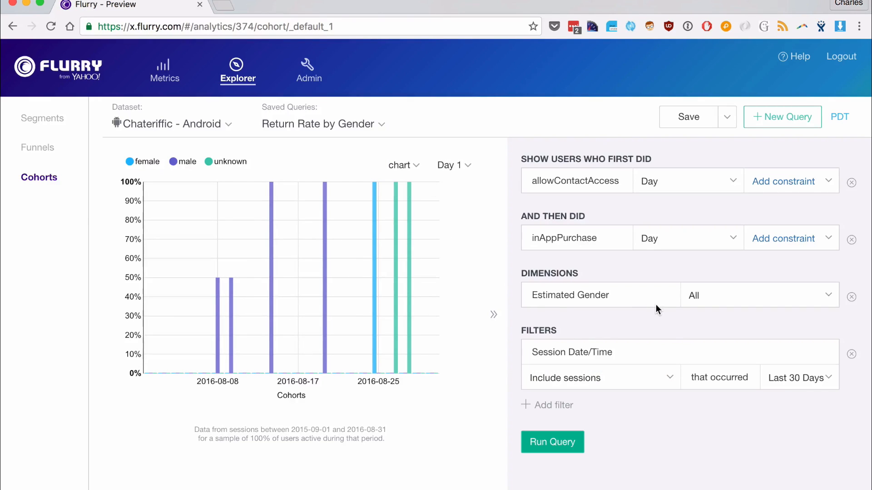
Show Day 3 in the cohort chart and examine it at full width before restoring the query definition beside it
left_click(452, 165)
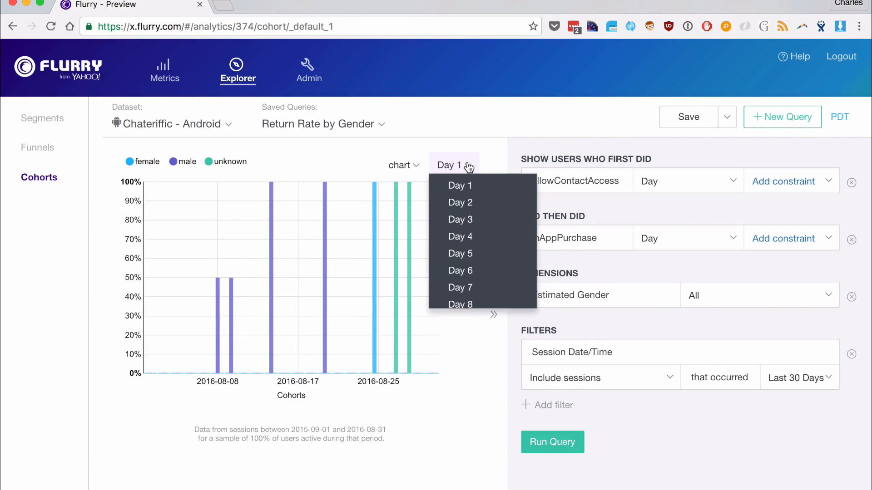
left_click(470, 222)
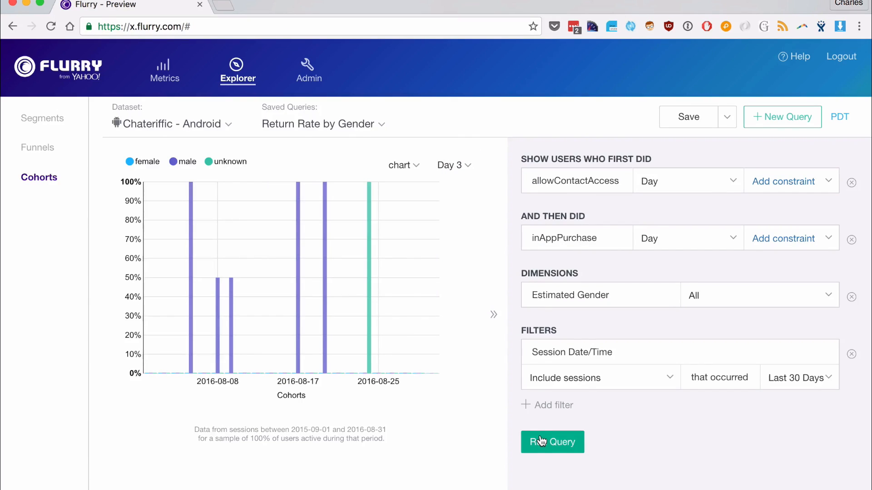
left_click(493, 315)
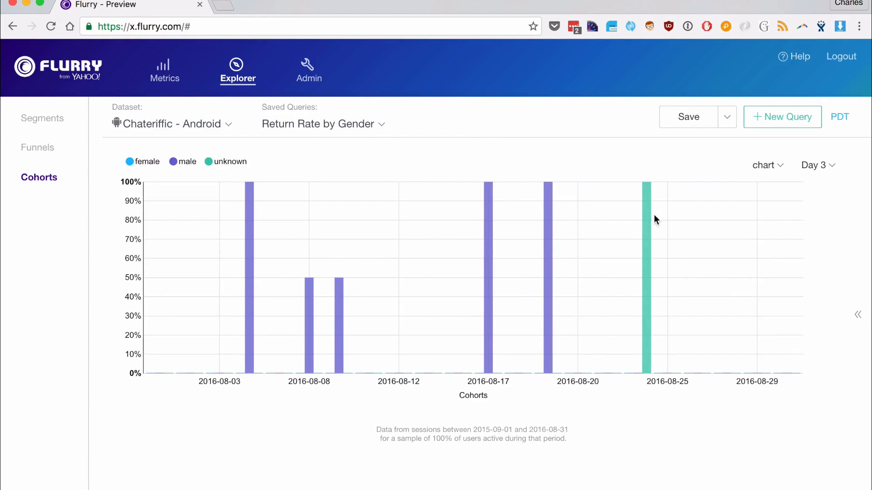
left_click(858, 315)
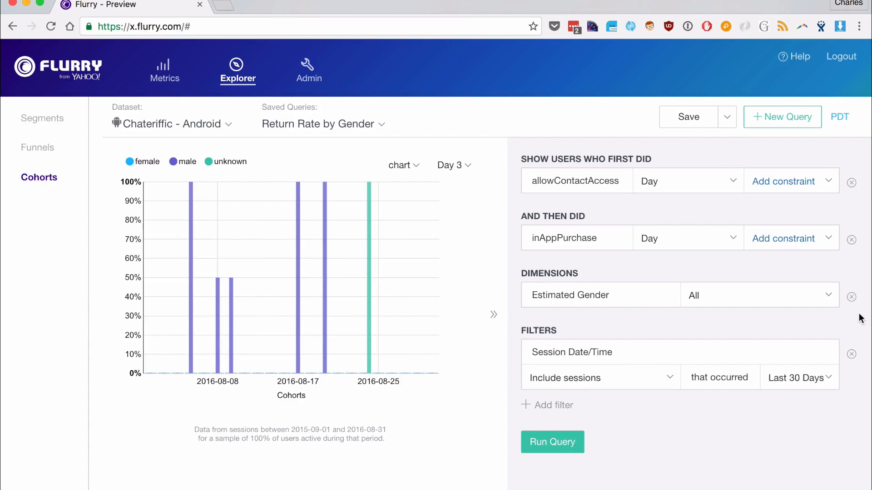